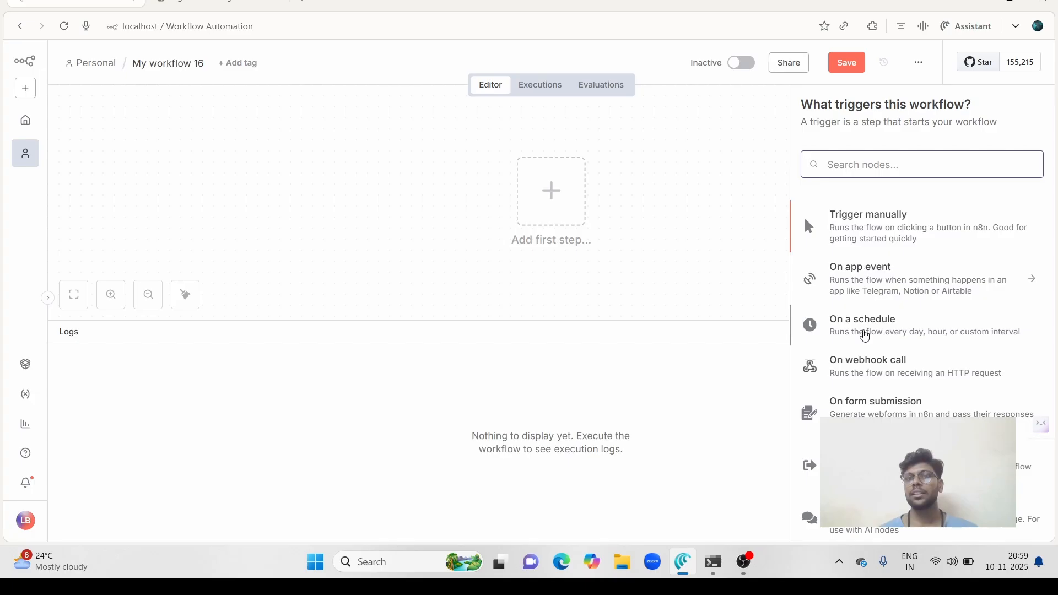
Step: Add a Gmail "On message received" trigger as the workflow's first node
type("gmail")
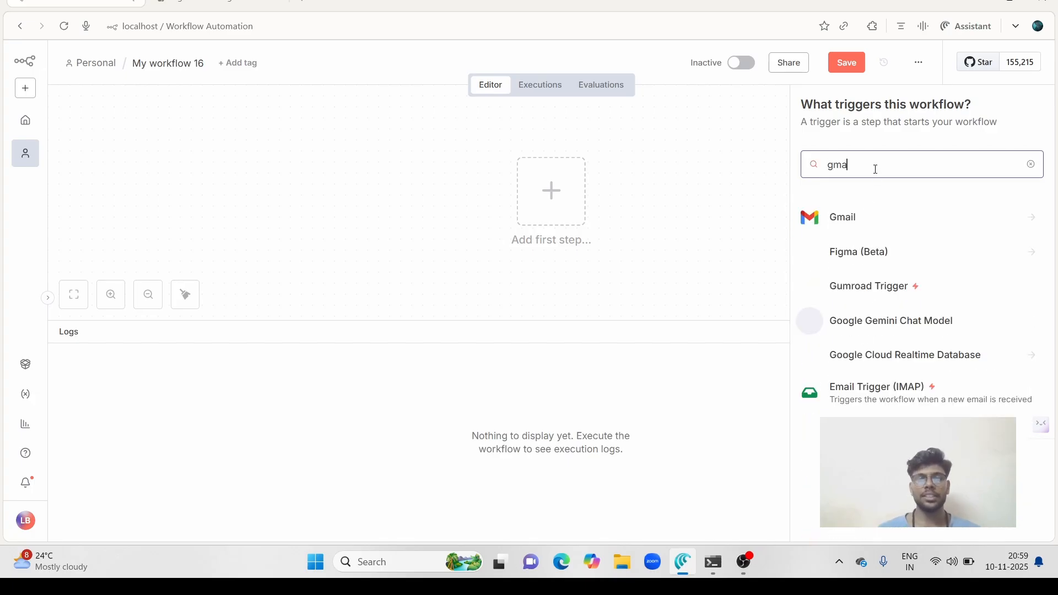
left_click(853, 215)
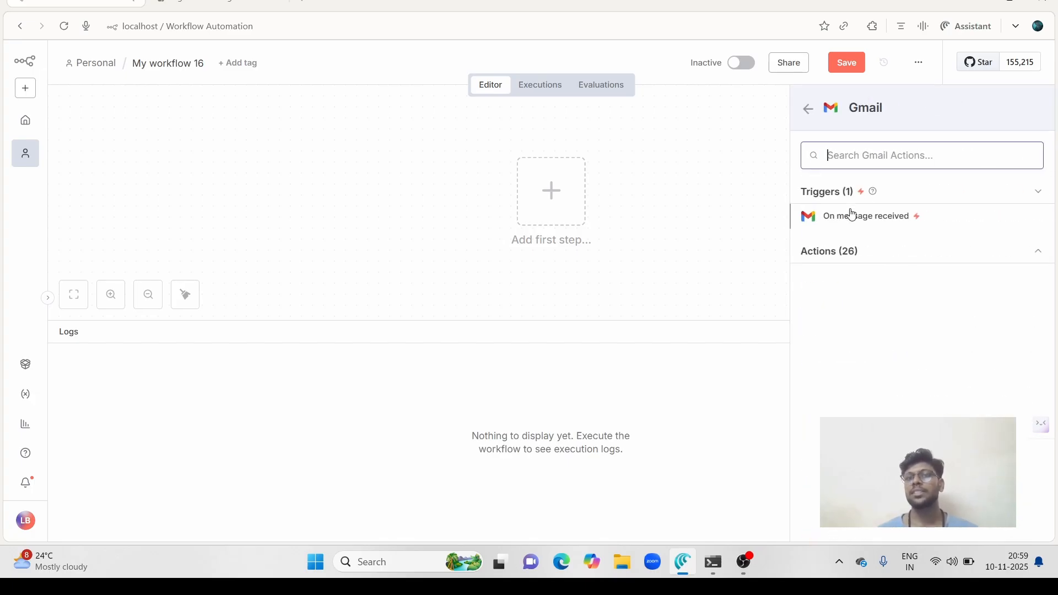
left_click(896, 220)
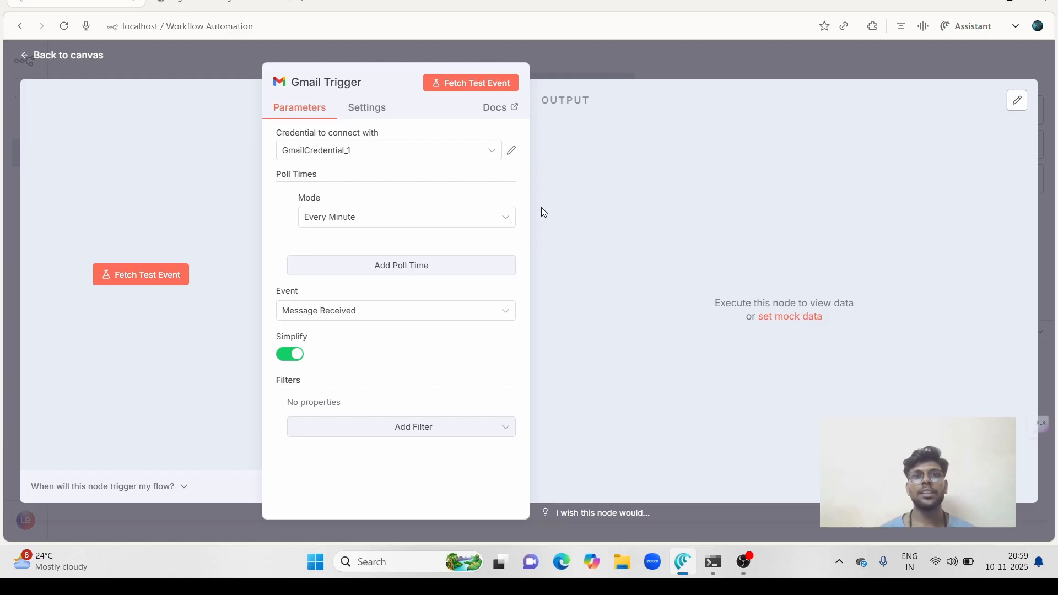
Step: Start a new Gmail OAuth2 credential for the Gmail Trigger and review its required connection fields
left_click(493, 157)
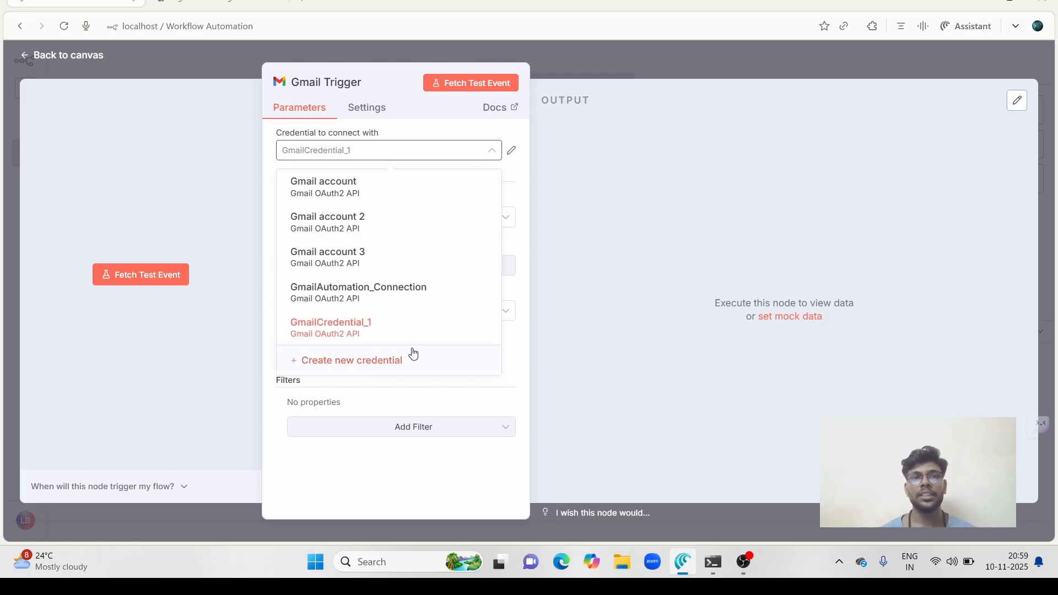
left_click(414, 354)
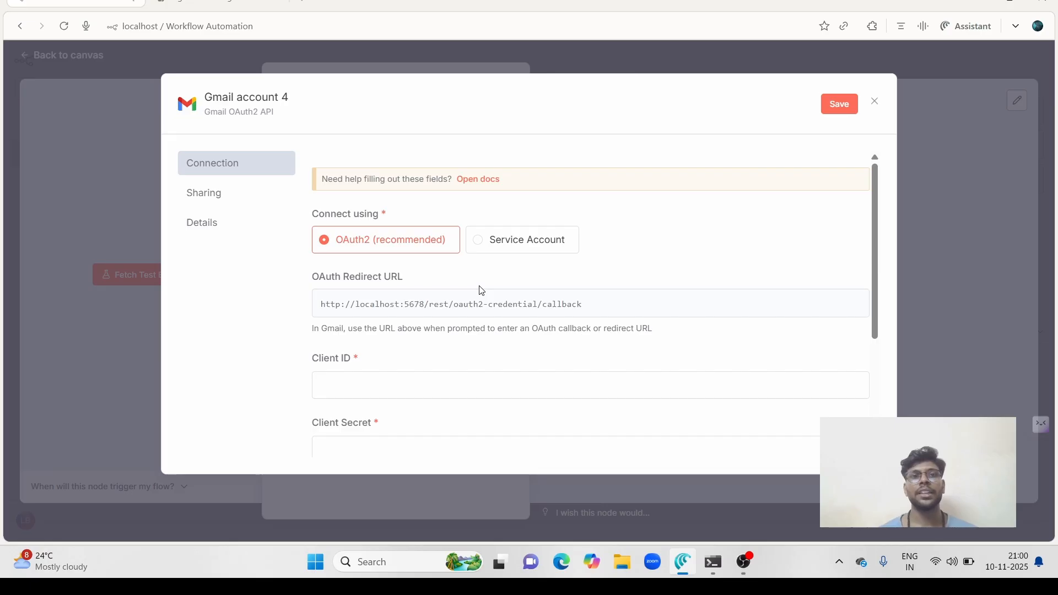
scroll(482, 291, "down", 2)
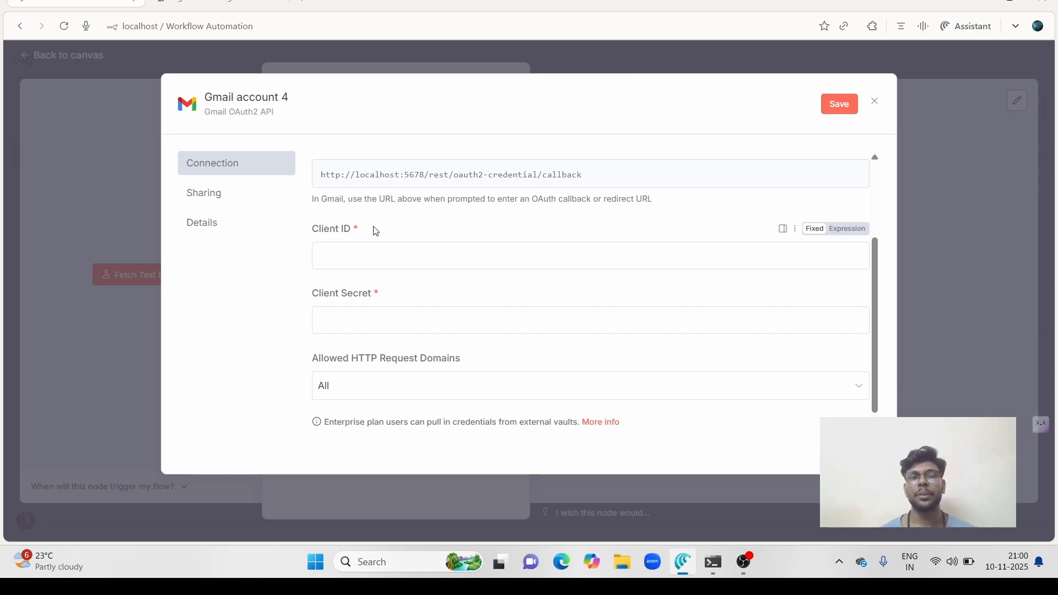
Step: Switch to the Google Cloud console, select the Agent01 project and open its APIs & Services page
left_click(220, 3)
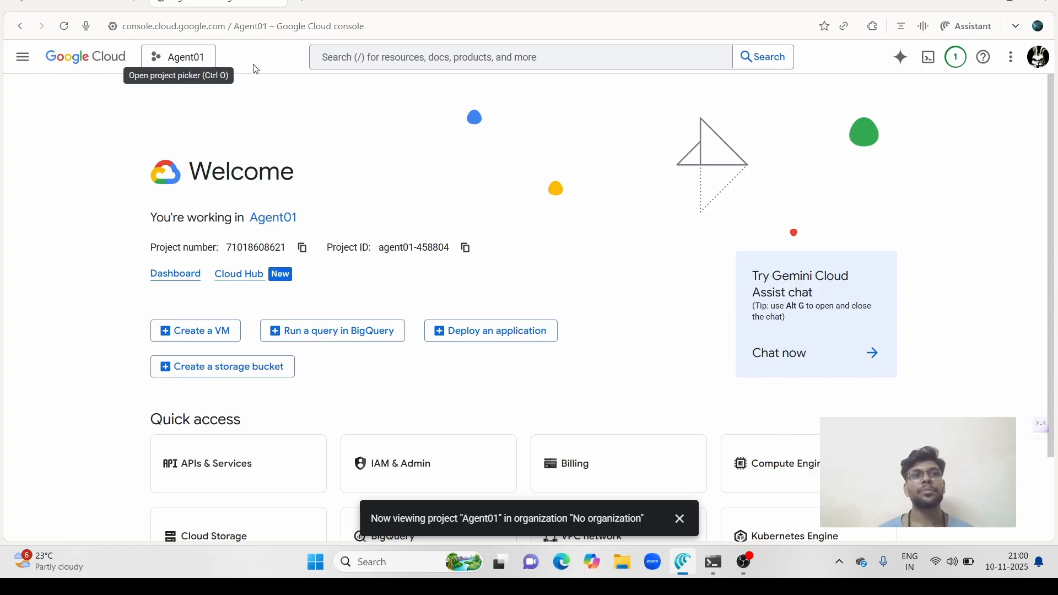
left_click(192, 66)
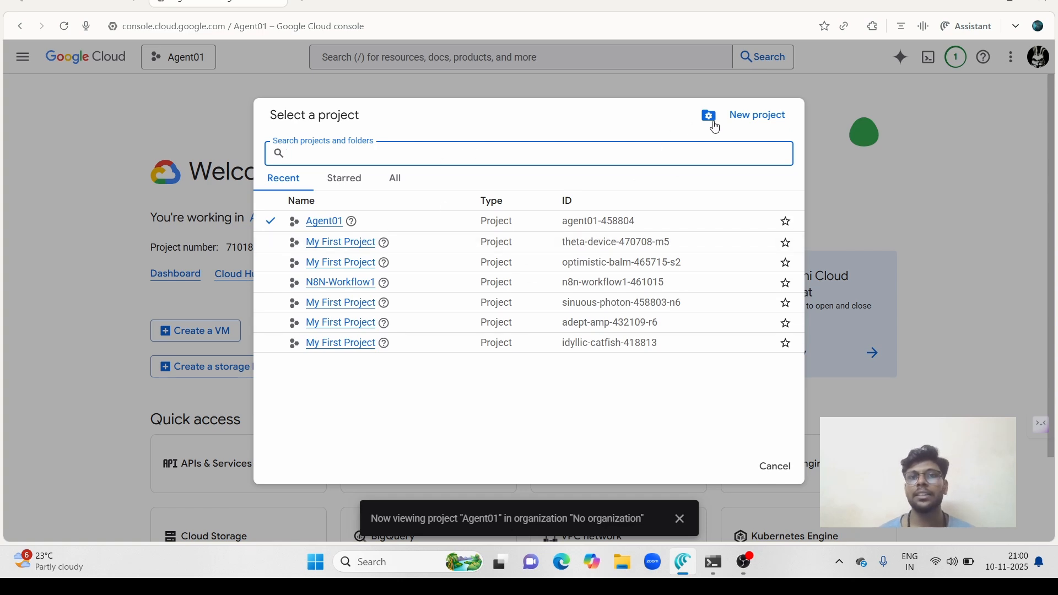
left_click(325, 222)
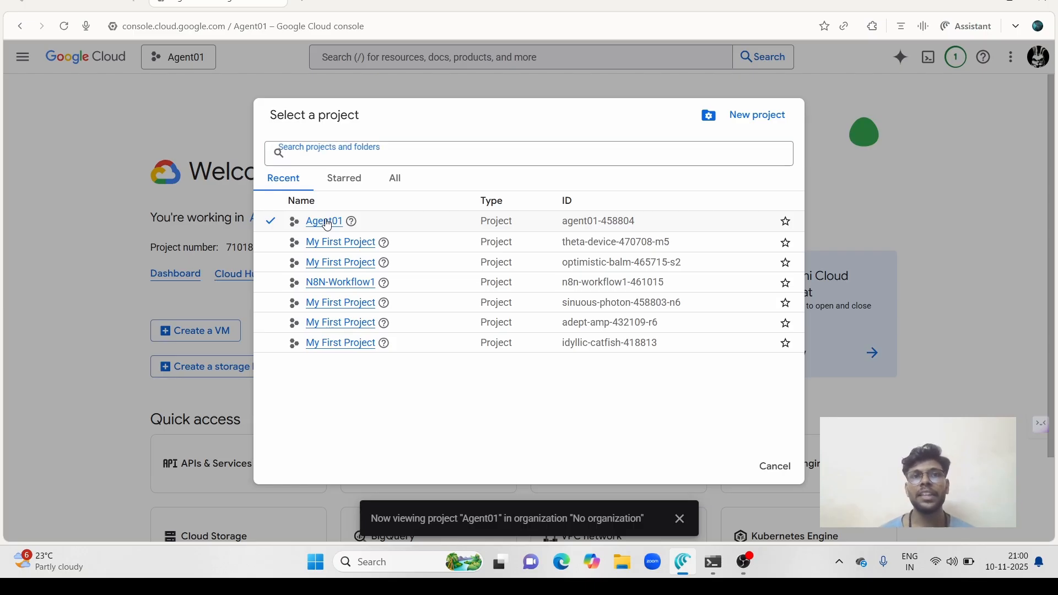
scroll(325, 224, "down", 2)
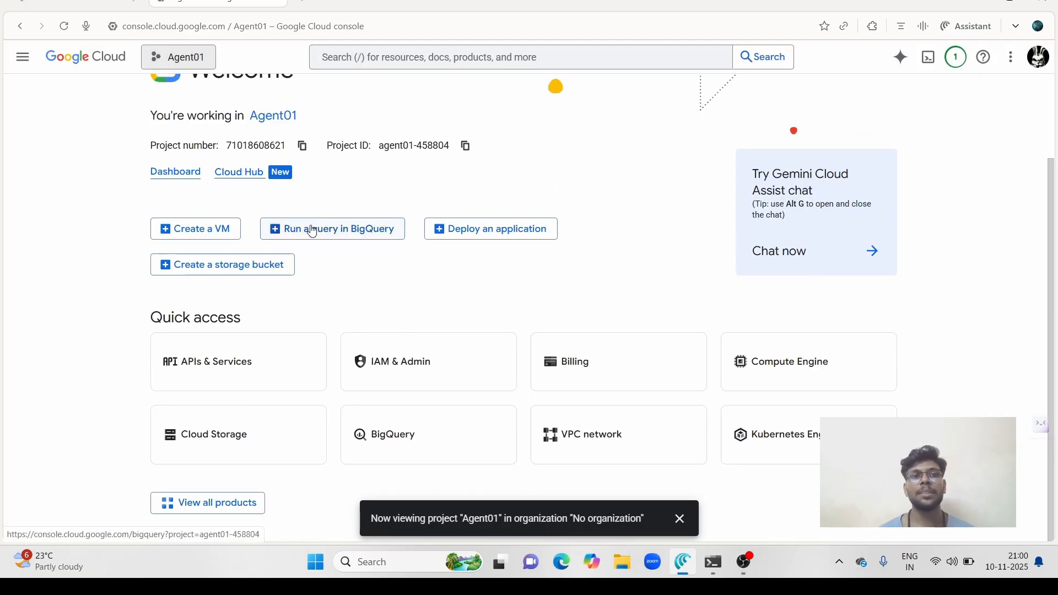
left_click(234, 366)
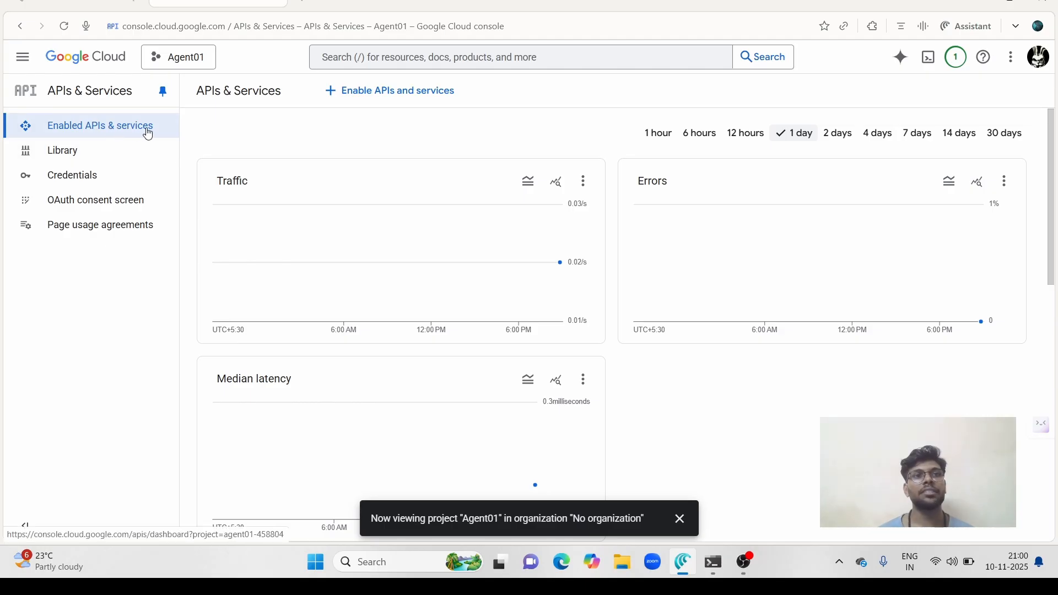
Step: Go to the project's OAuth clients and start a new client with the application type Web application
left_click(68, 206)
left_click(121, 199)
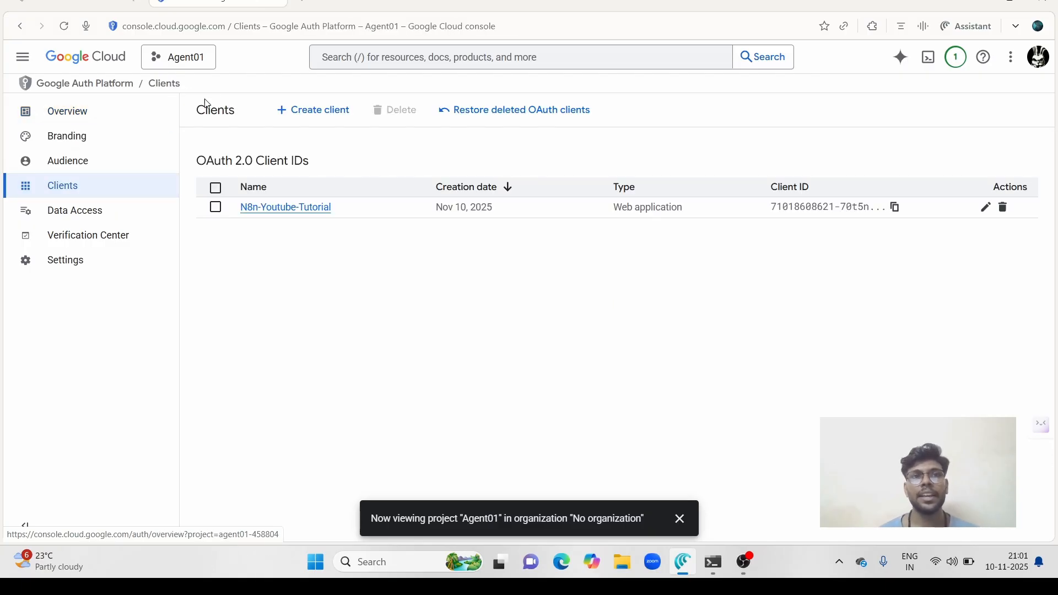
left_click(308, 119)
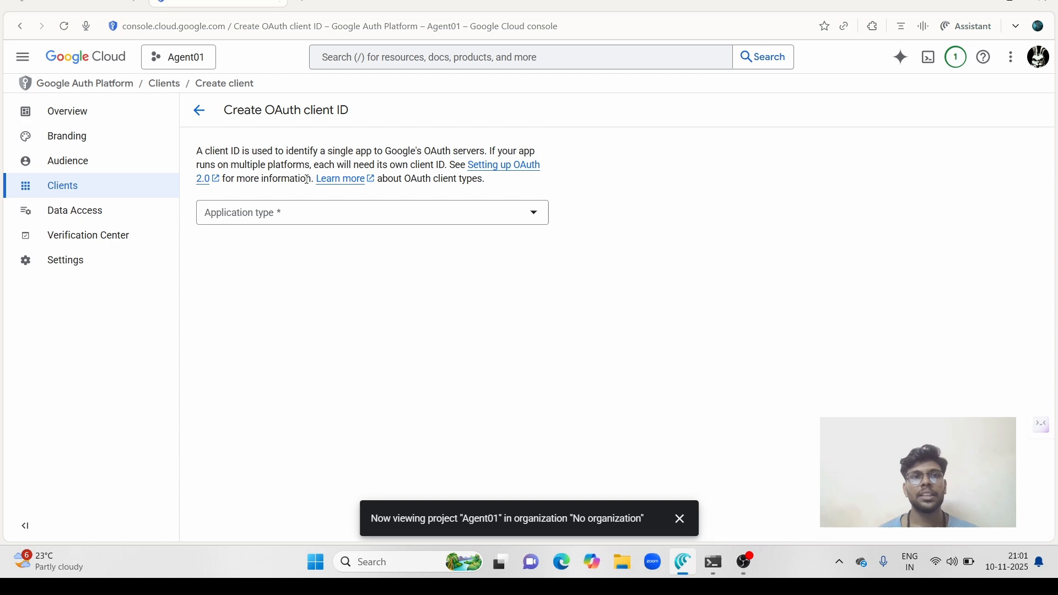
left_click(303, 209)
left_click(297, 221)
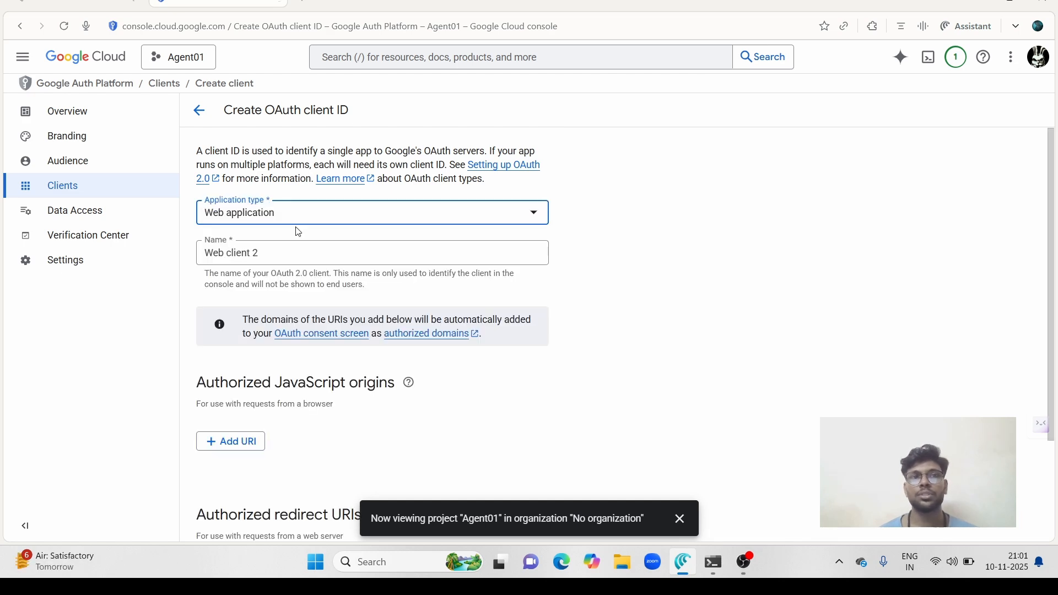
Step: Name the new OAuth client "Gmail Automation"
left_click(225, 256)
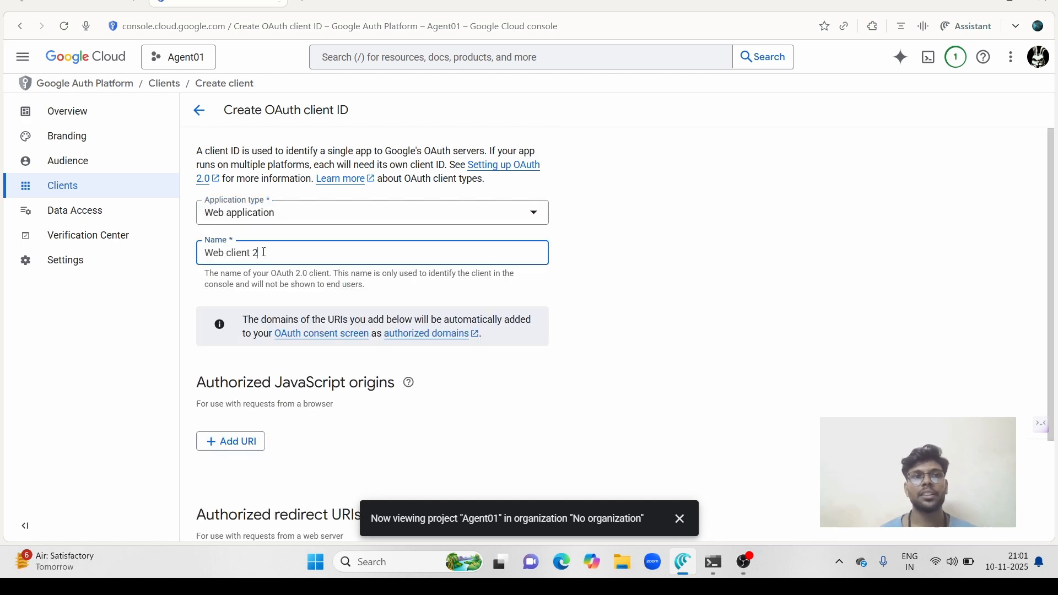
key("ctrl+a")
key("BackSpace")
type("Gma")
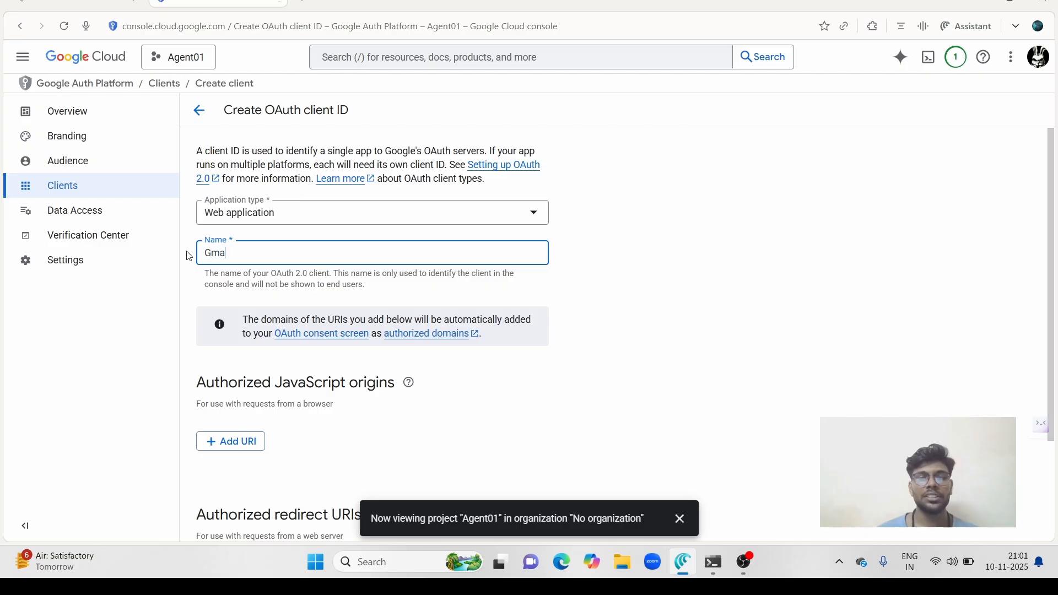
type("il Aut")
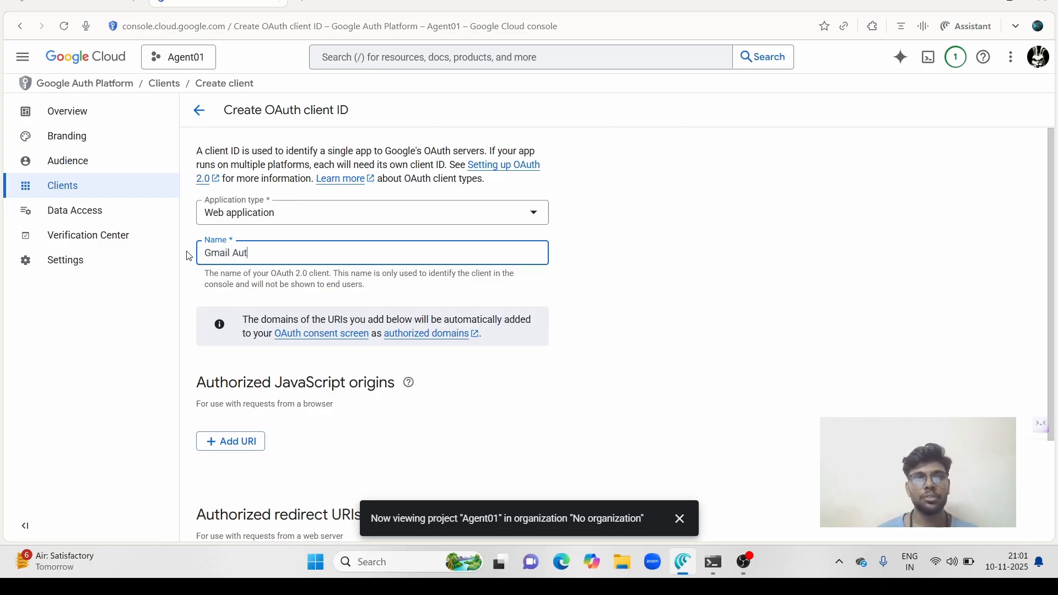
type("omation")
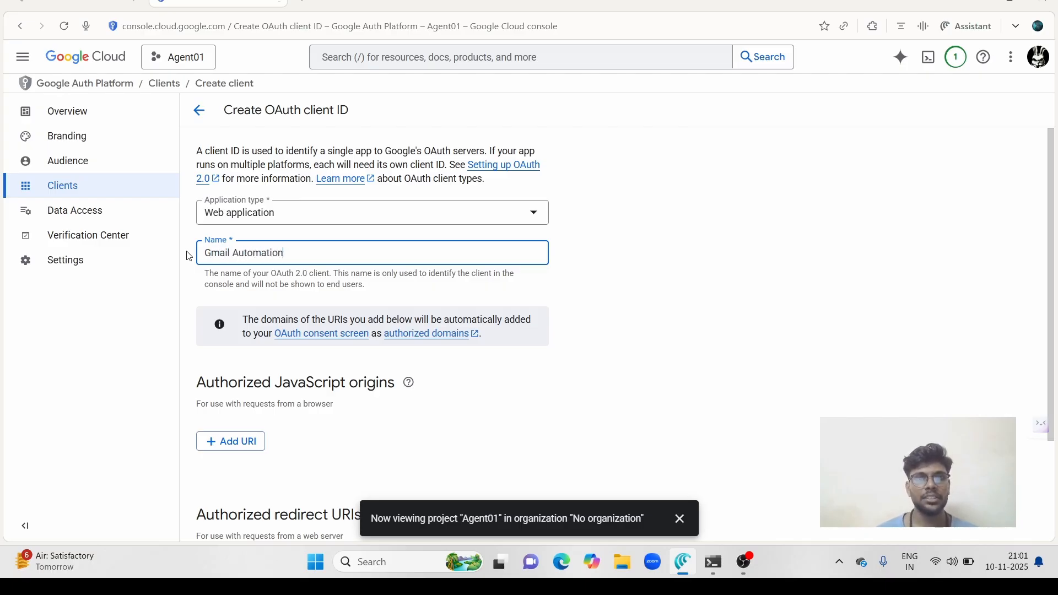
Step: Copy the n8n credential's OAuth redirect URL into the client's authorized redirect URIs and create the client
scroll(301, 406, "down", 2)
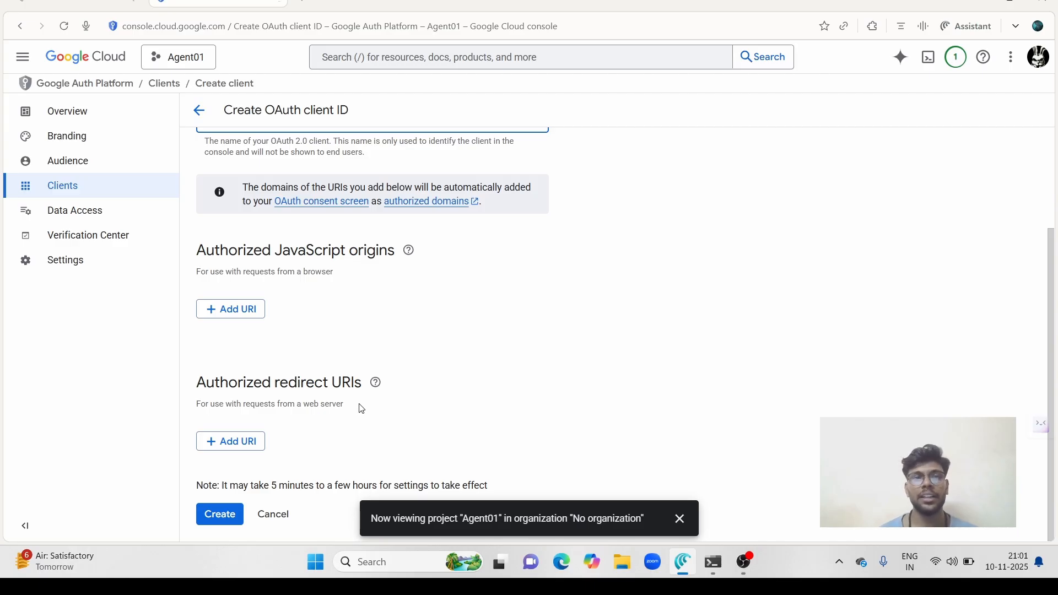
left_click(247, 441)
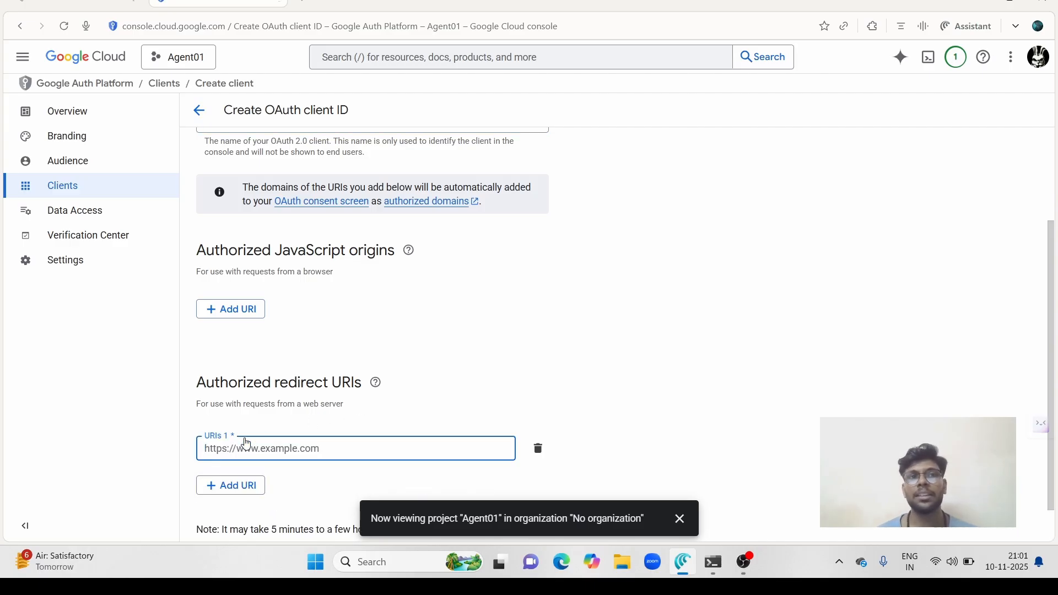
left_click(100, 2)
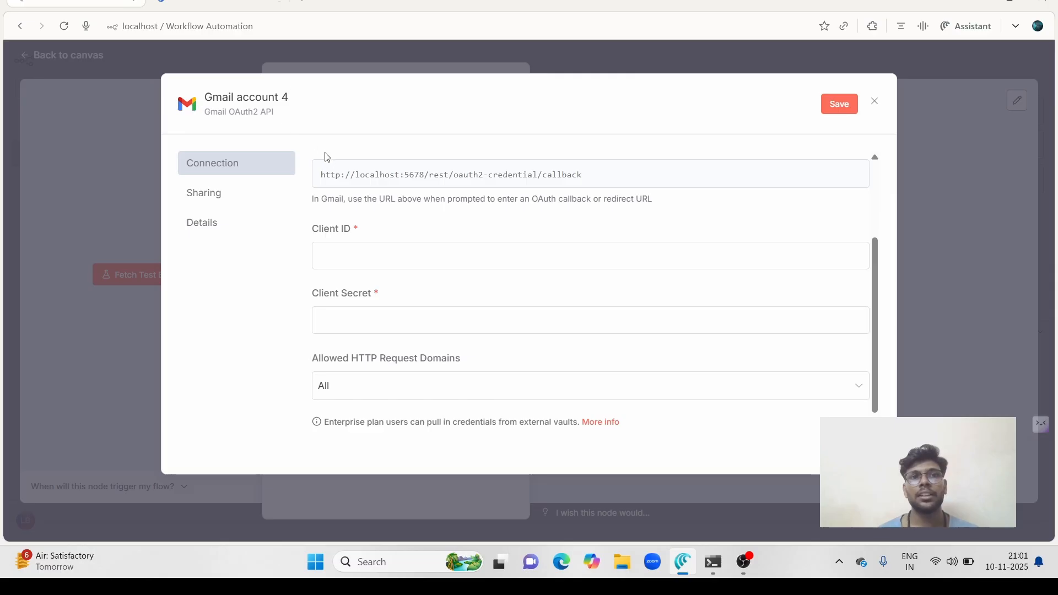
scroll(327, 157, "up", 3)
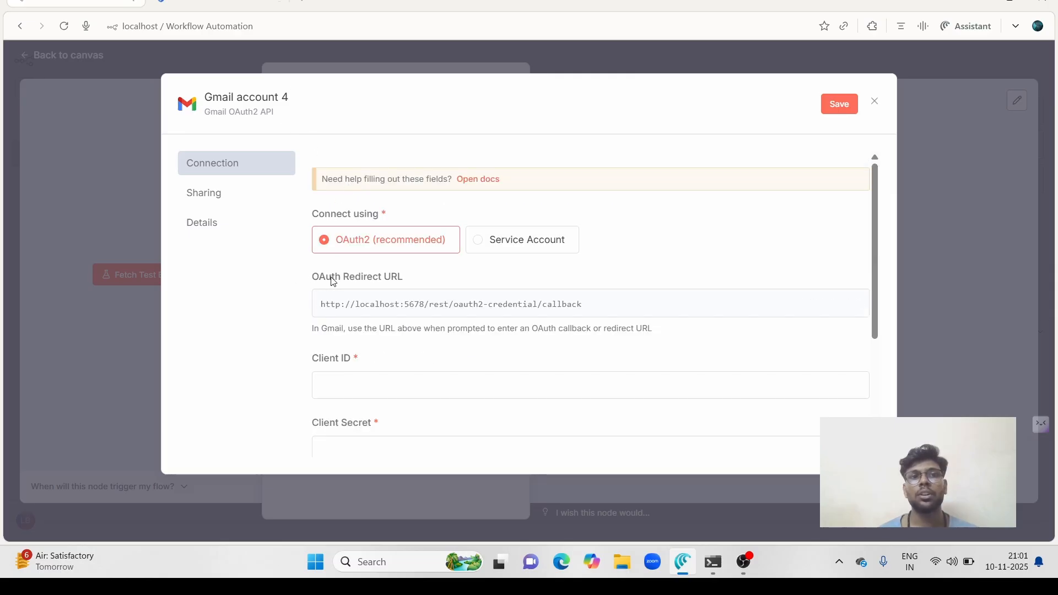
left_click(492, 306)
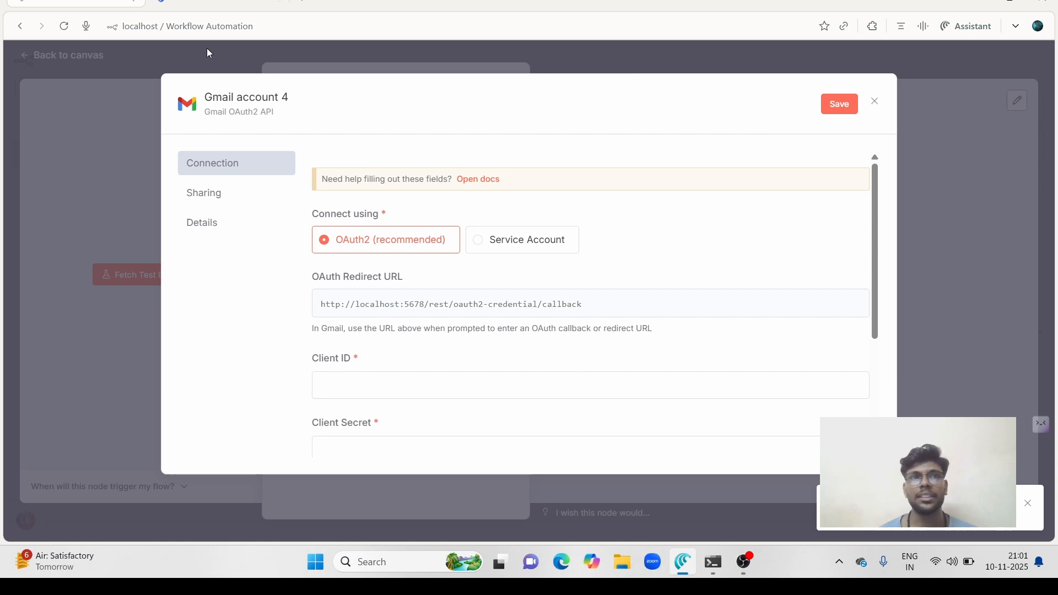
left_click(221, 3)
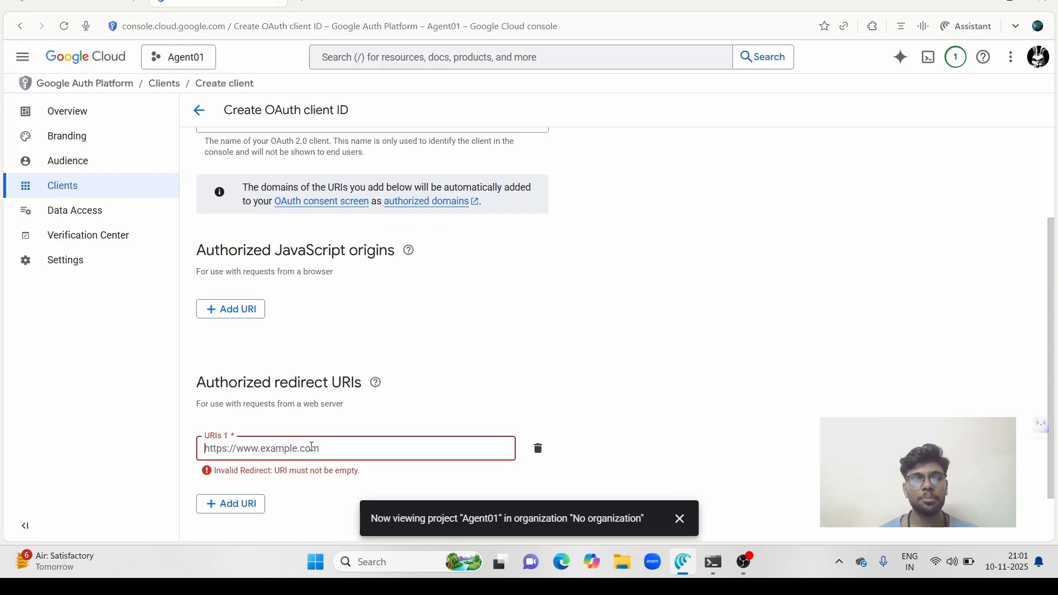
key("ctrl+v")
scroll(309, 449, "down", 1)
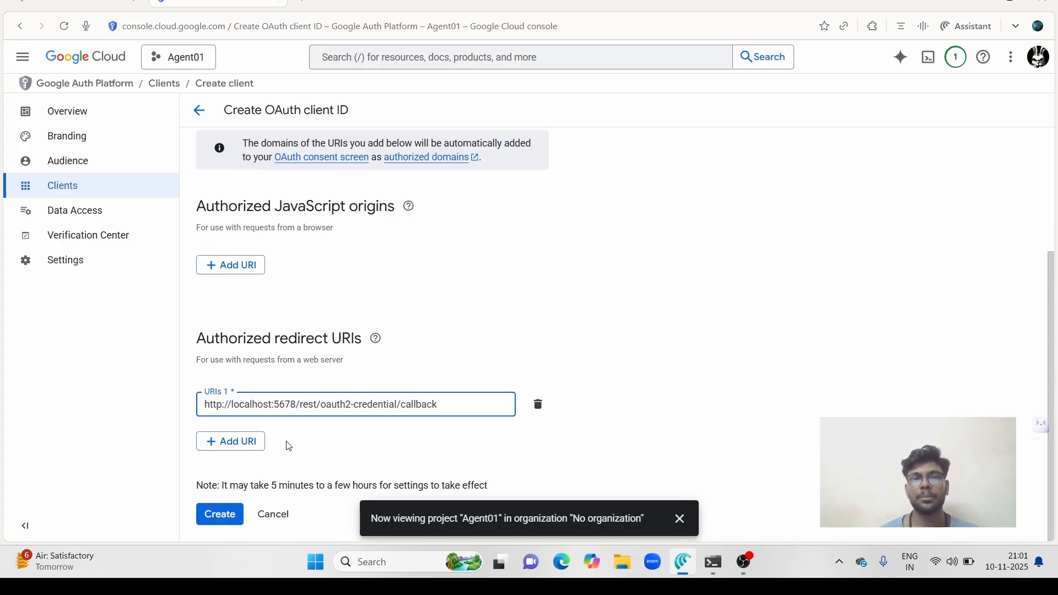
left_click(232, 512)
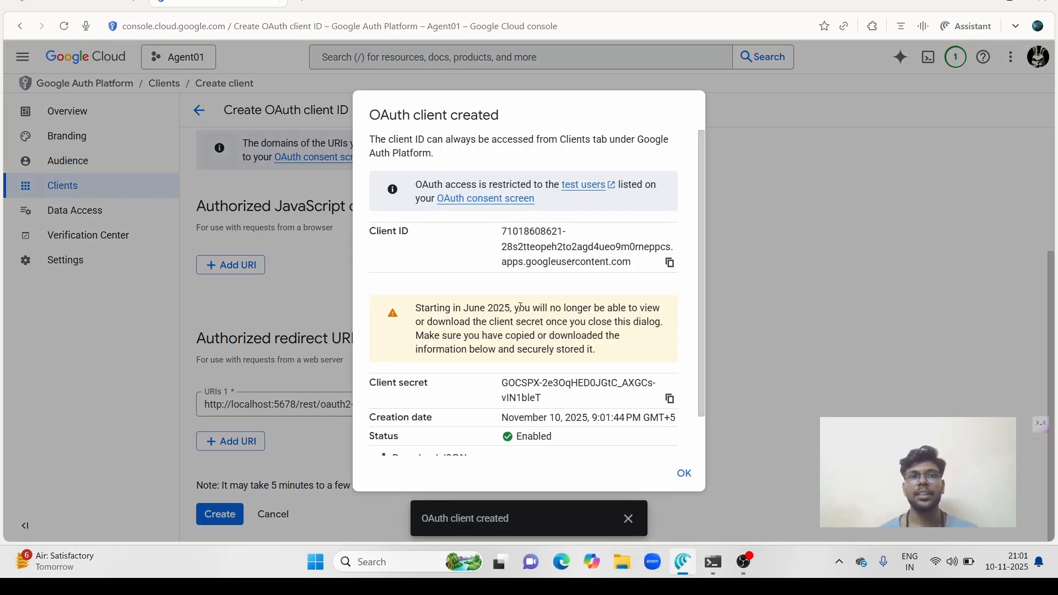
Step: Copy the new OAuth client's ID and paste it as the Client ID of the n8n Gmail credential
scroll(673, 210, "down", 1)
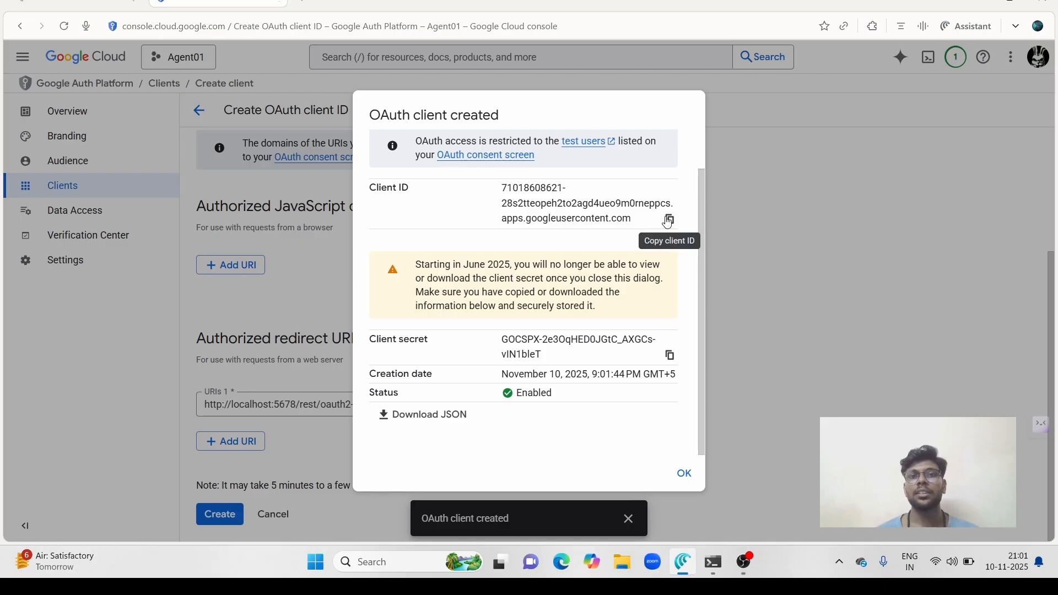
left_click(669, 220)
left_click(104, 1)
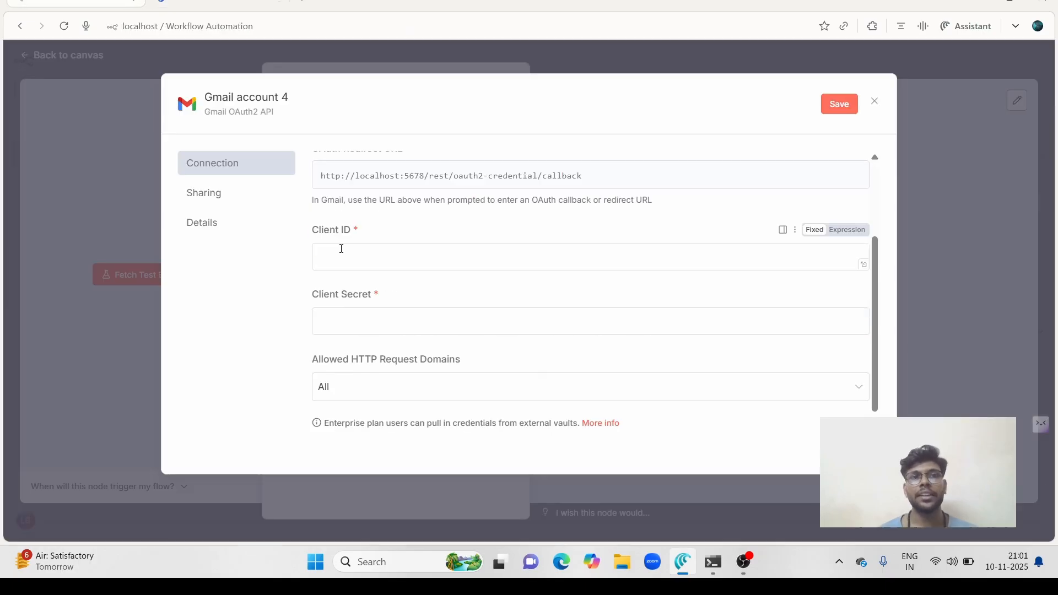
key("ctrl+v")
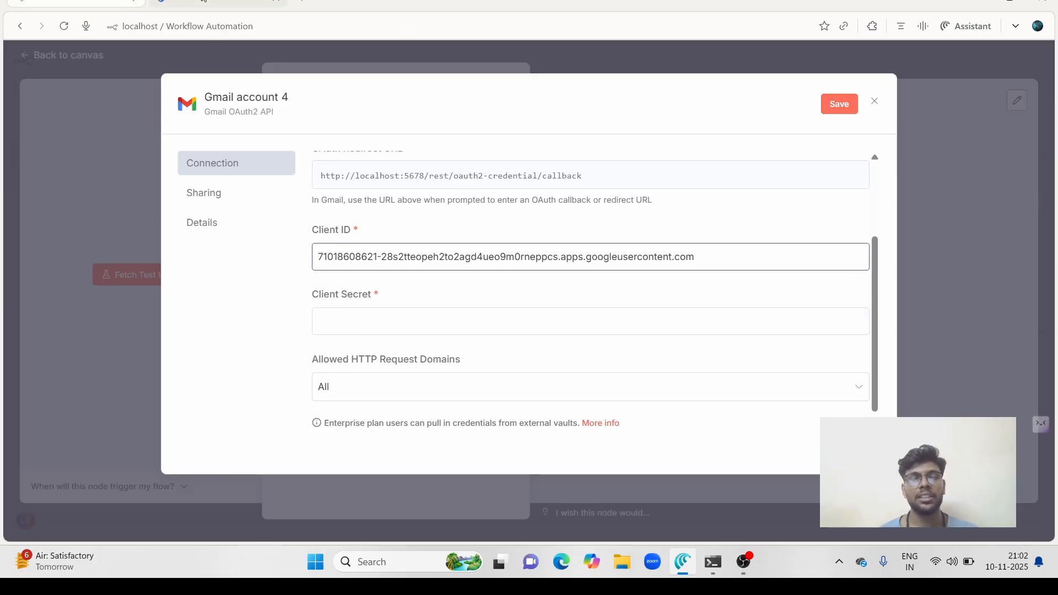
Step: Copy the OAuth client secret from Google Cloud and paste it as the Client Secret of the n8n Gmail credential
left_click(215, 5)
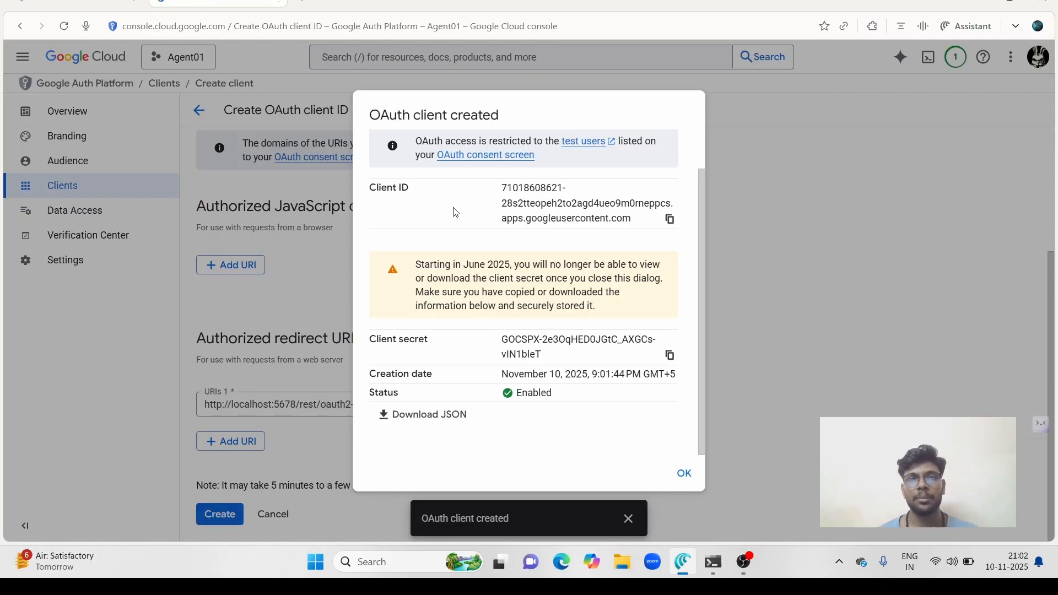
left_click(670, 355)
key("ctrl+shift+Tab")
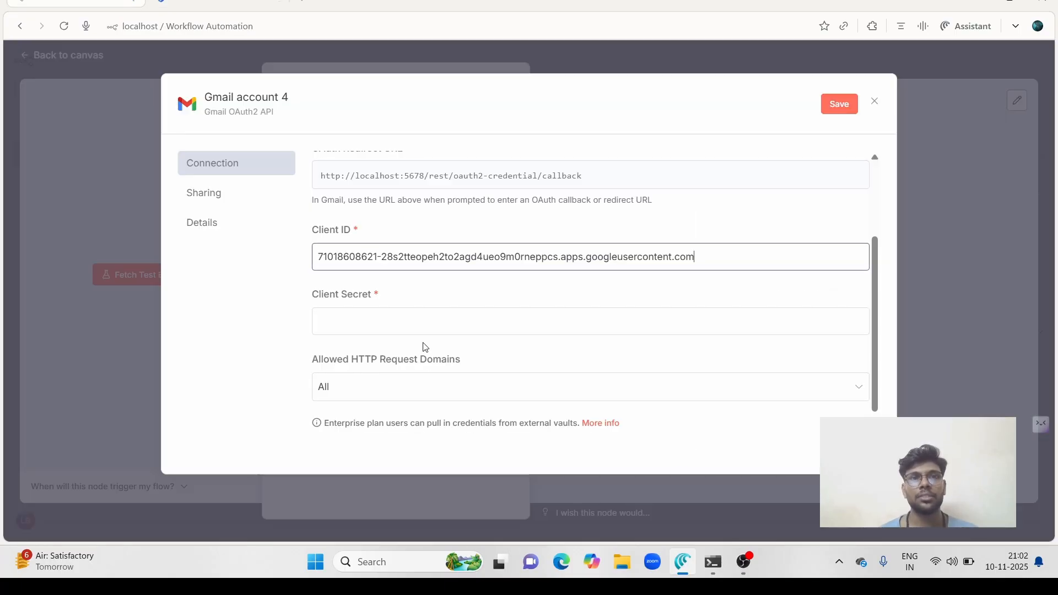
left_click(430, 329)
key("ctrl+v")
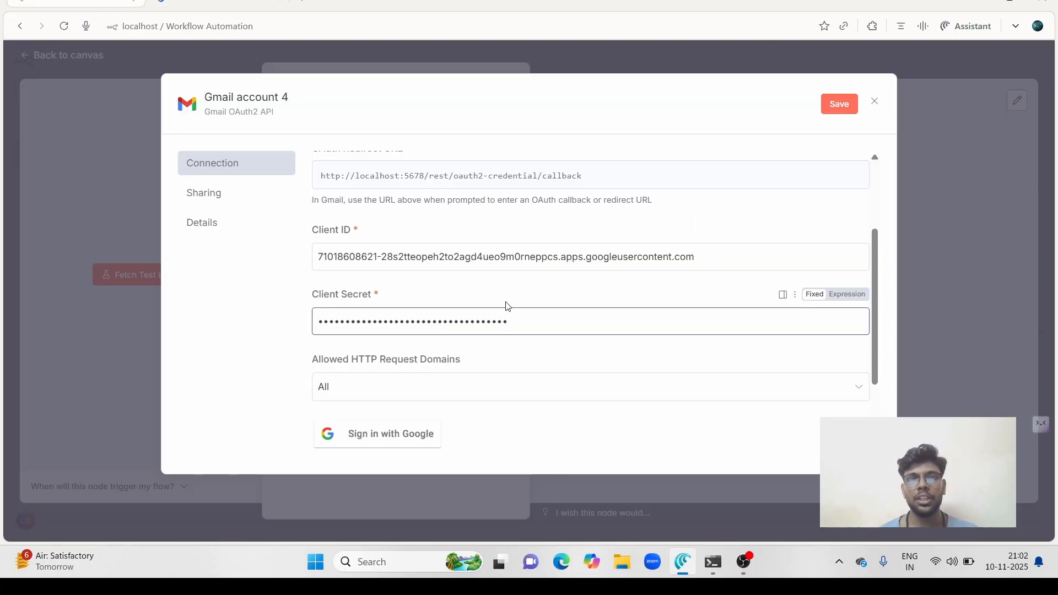
scroll(506, 305, "up", 3)
scroll(591, 322, "down", 1)
scroll(591, 323, "down", 3)
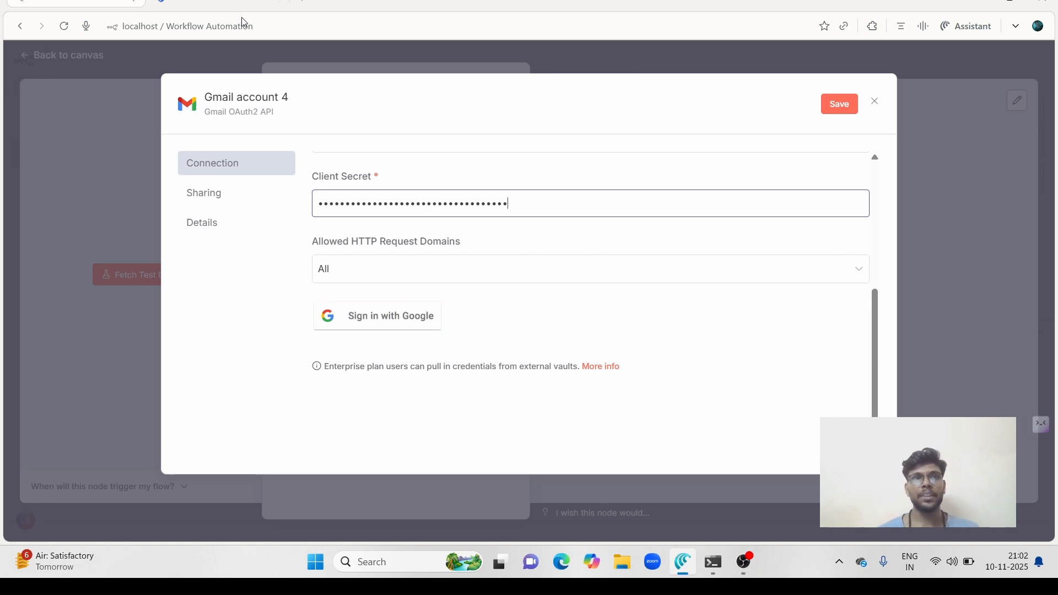
Step: Return to the Google Cloud console and dismiss the created OAuth client's details
left_click(232, 1)
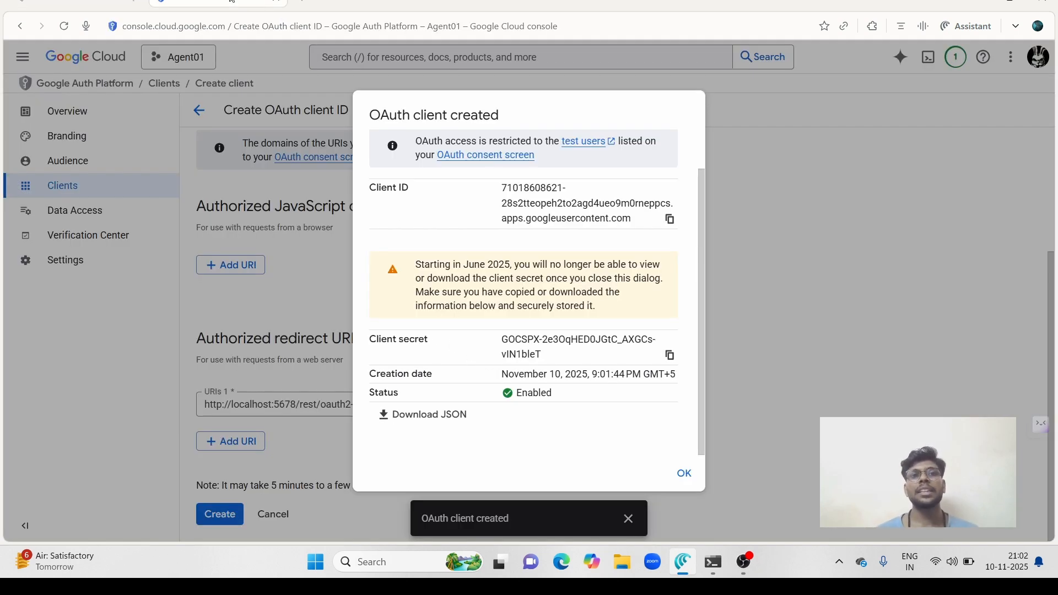
left_click(685, 474)
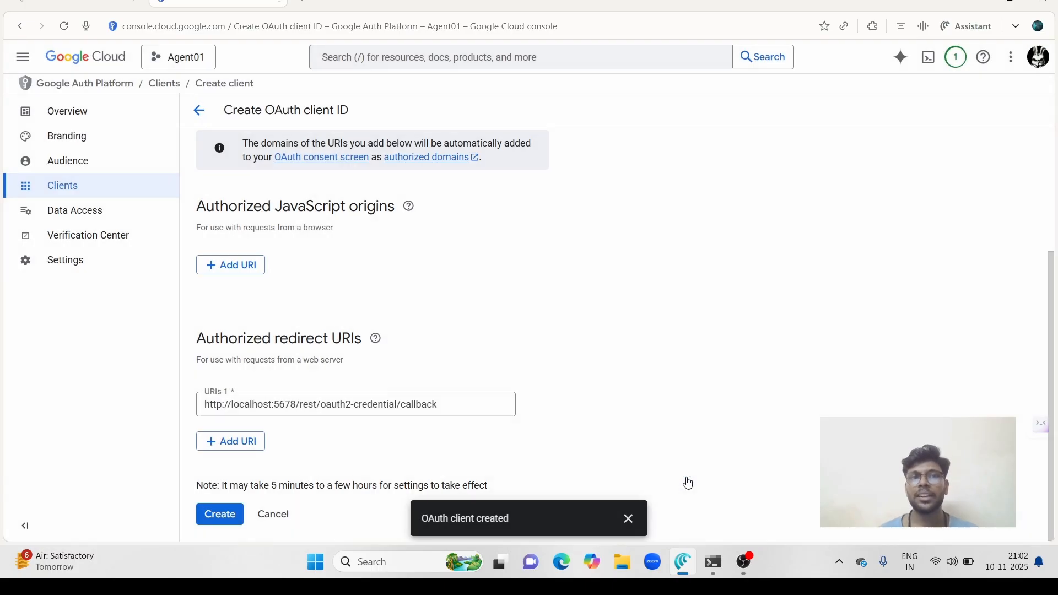
Step: Review the test users in the project's Audience settings, open the form for adding users and close it without saving
left_click(142, 161)
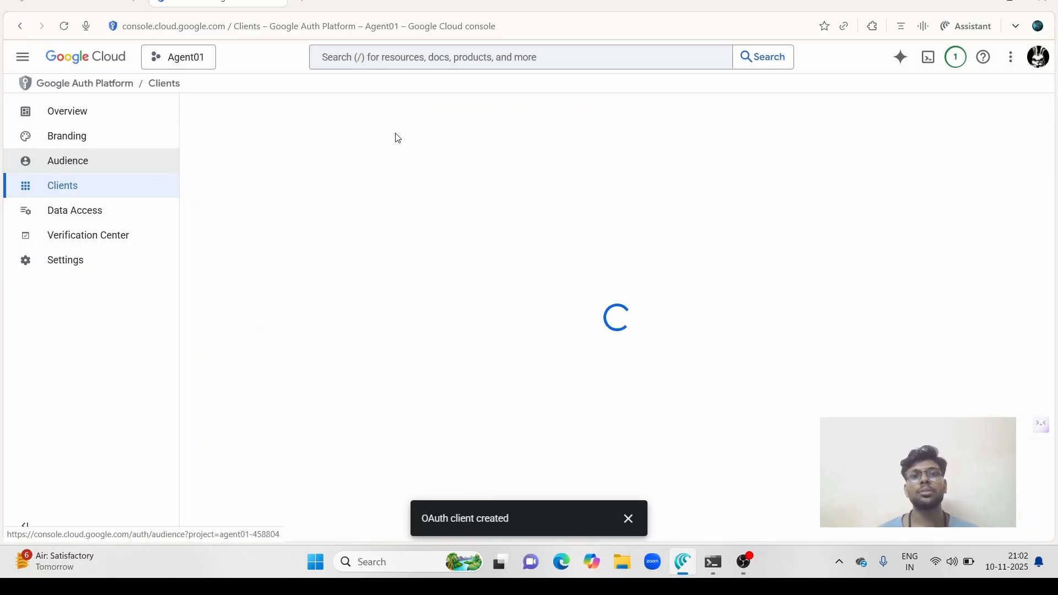
scroll(474, 317, "down", 4)
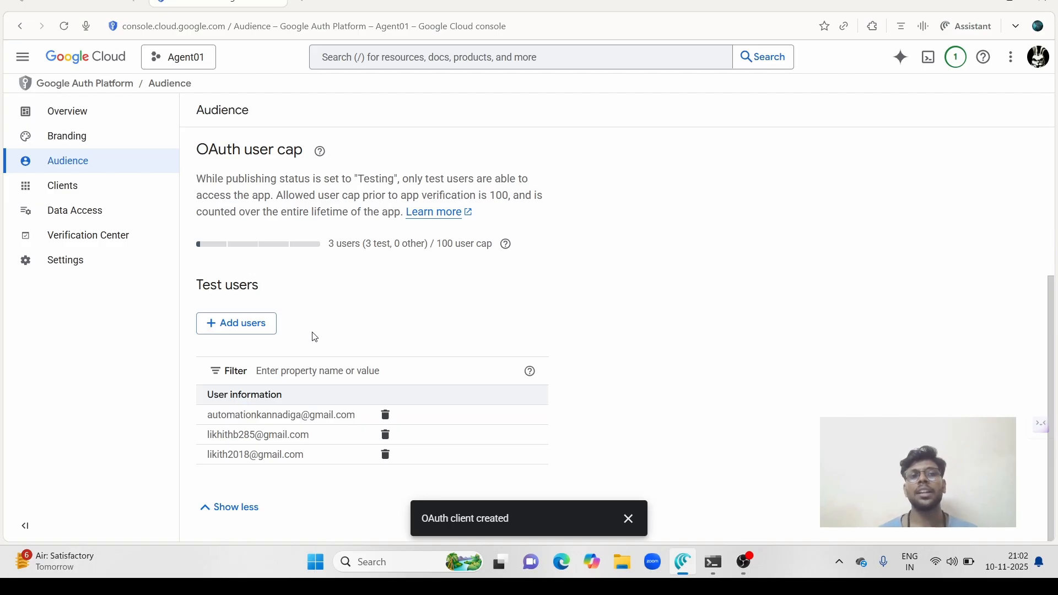
left_click(266, 324)
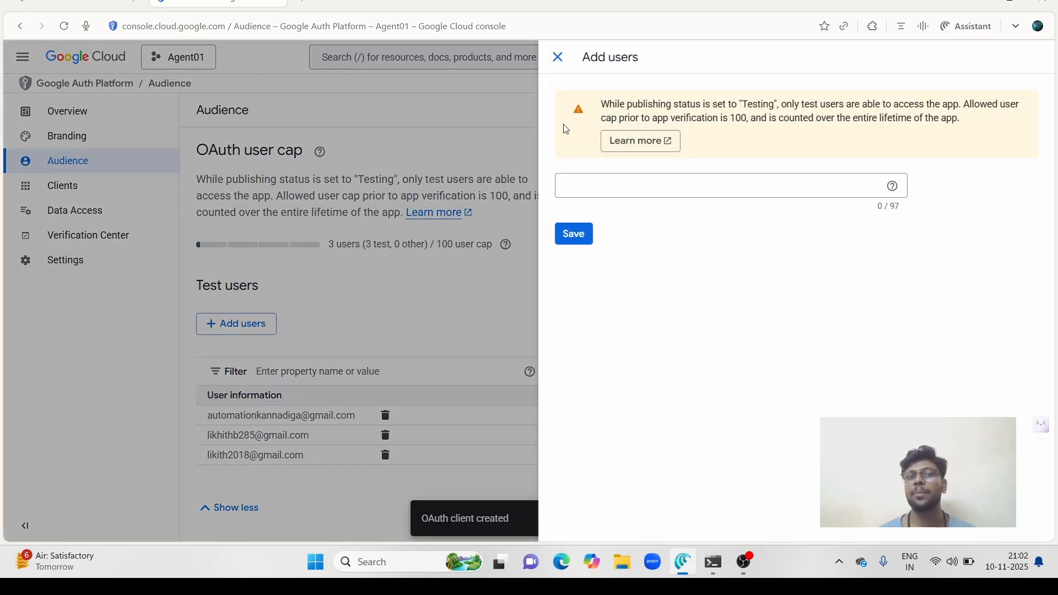
left_click(558, 57)
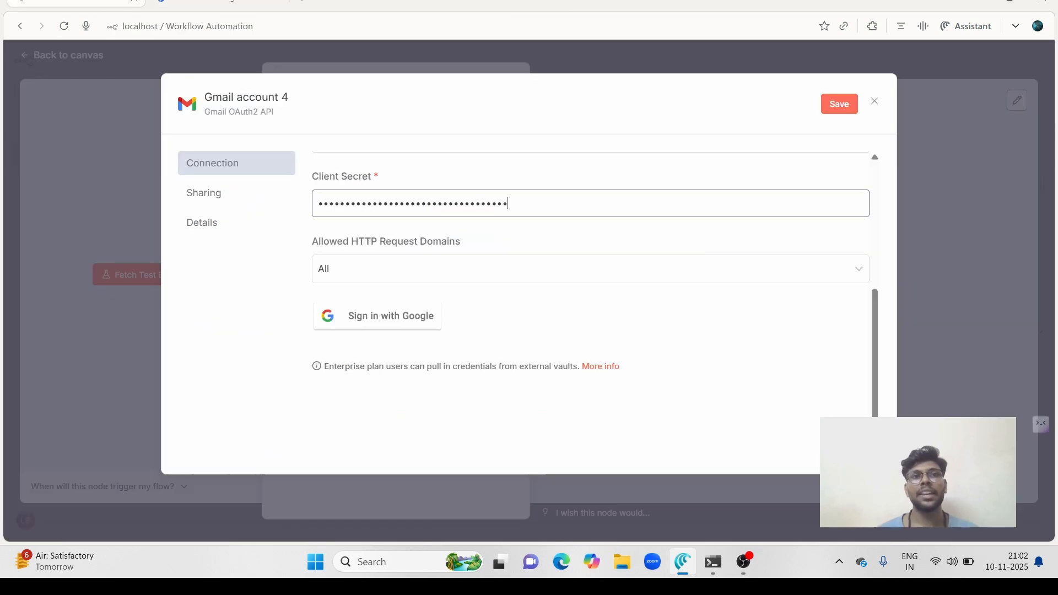
Step: Switch back to n8n and connect the Gmail credential by signing in with a Google test-user account and granting TaskManagementGooleSheets access
left_click(98, 1)
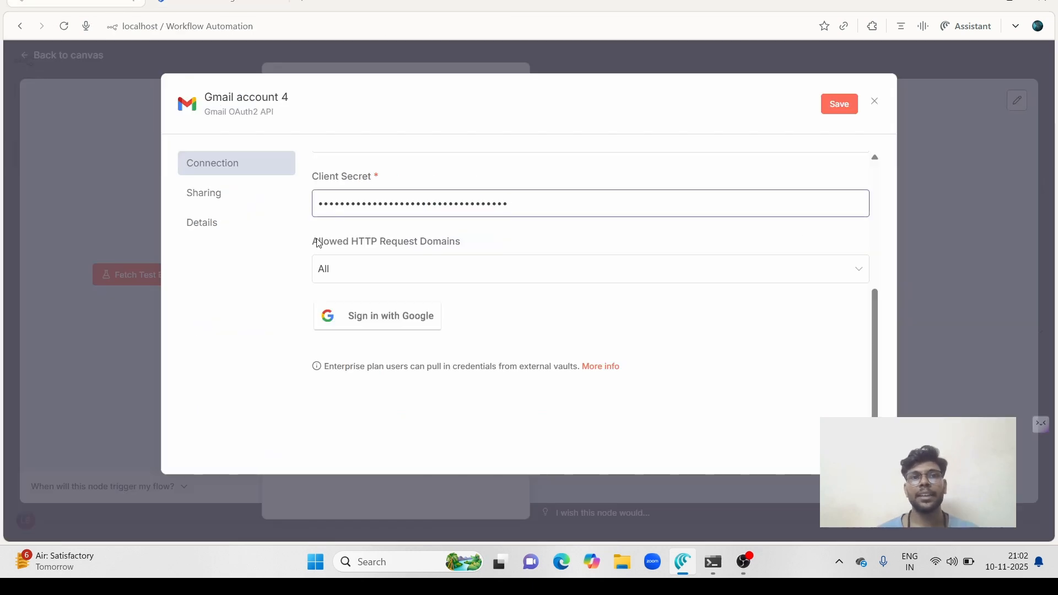
left_click(380, 328)
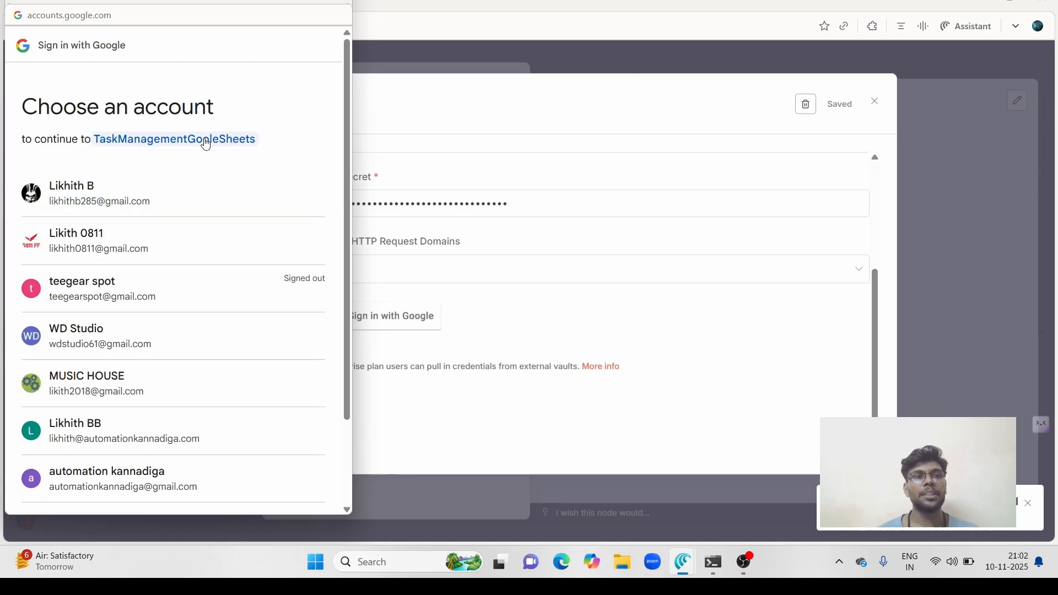
left_click(176, 192)
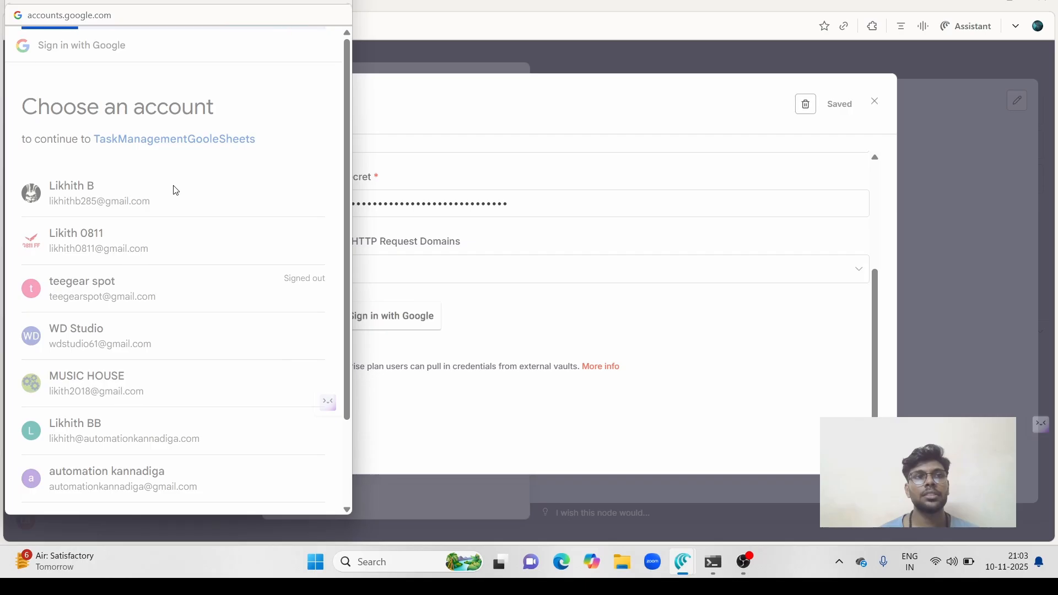
left_click(57, 224)
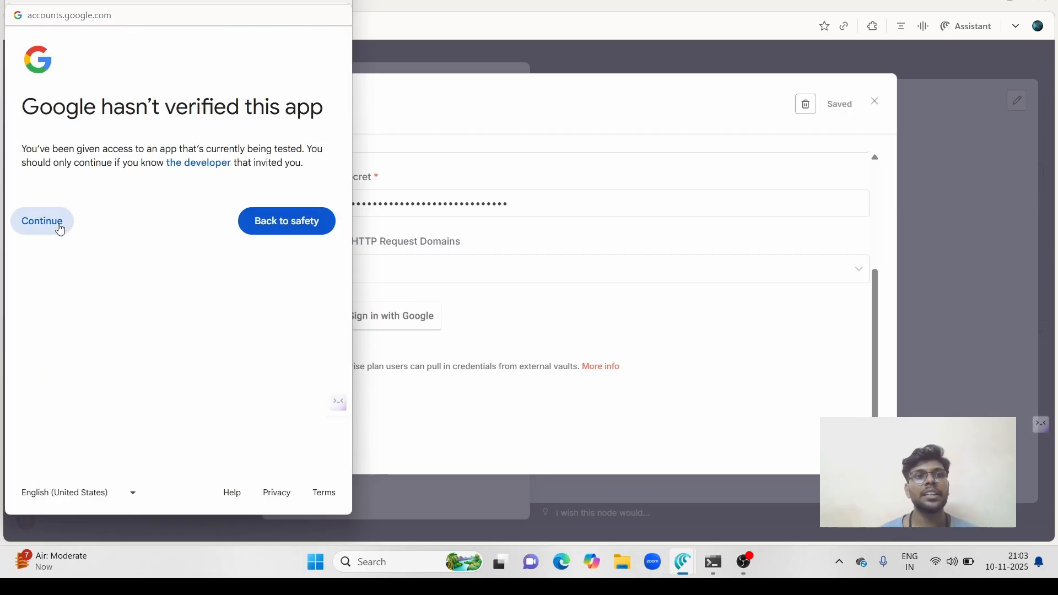
scroll(184, 261, "down", 3)
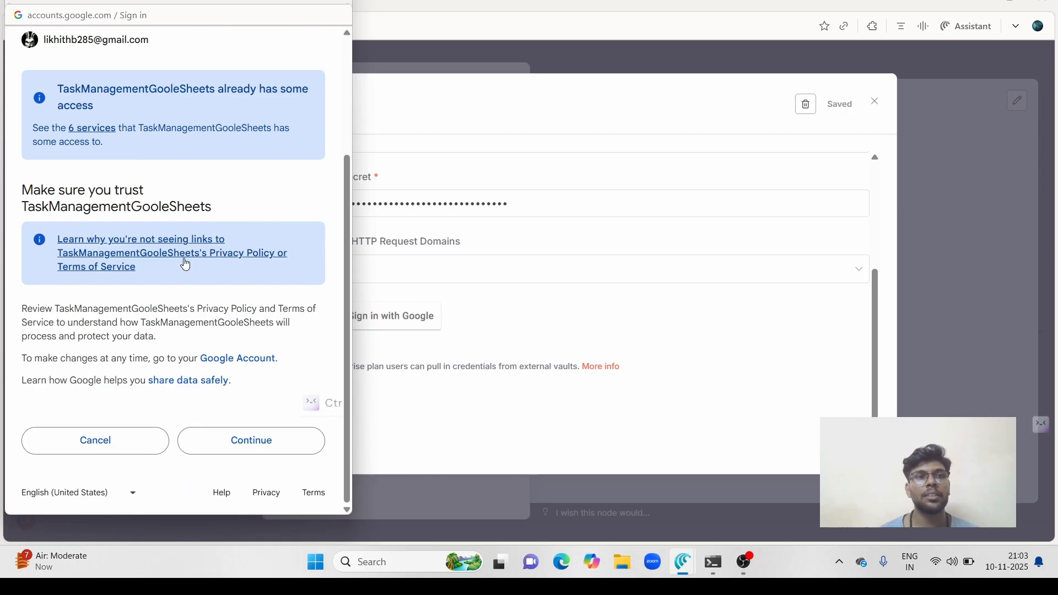
left_click(288, 447)
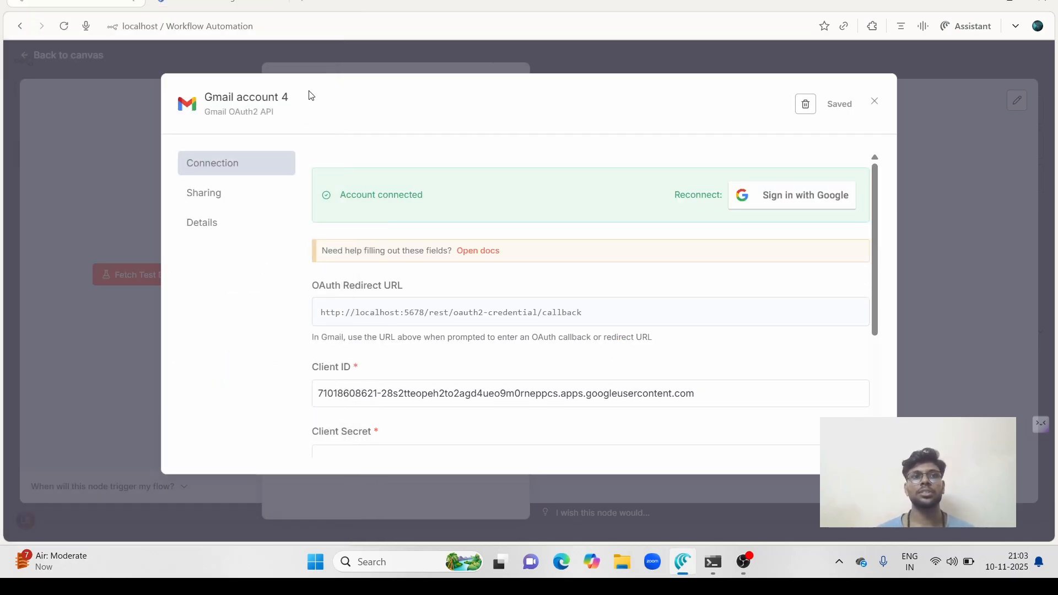
Step: Close the Gmail credential, fetch a test event with the Gmail Trigger and return to the workflow canvas
scroll(470, 307, "down", 3)
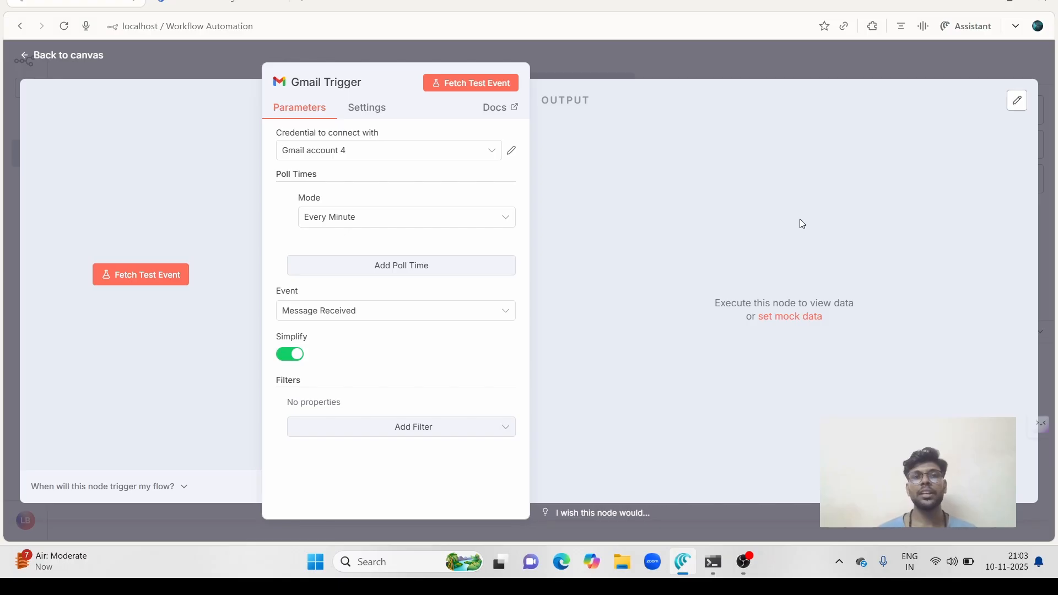
left_click(495, 90)
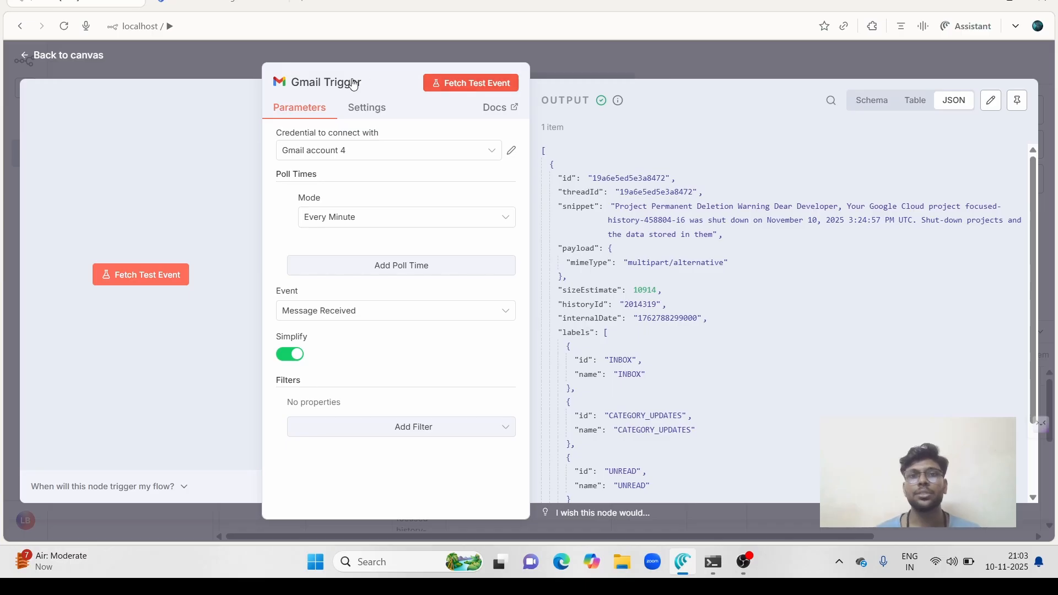
left_click(97, 57)
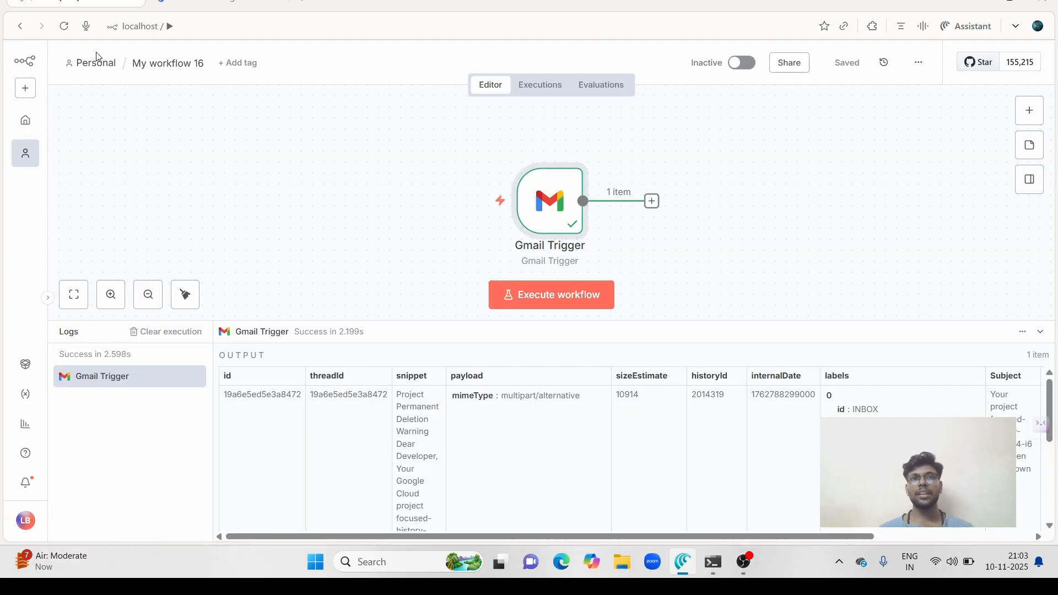